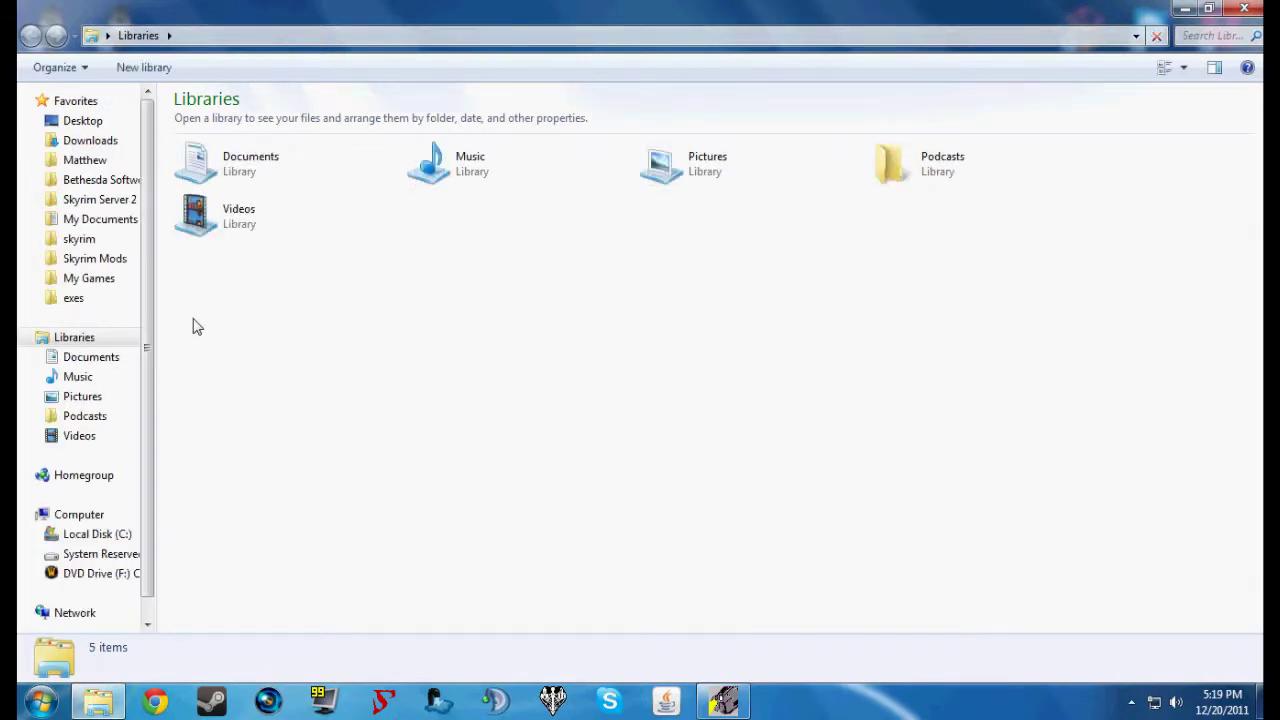
- Open the Skyrim Mods folder from Favorites to list its 57 mod folders and archives
left_click(95, 260)
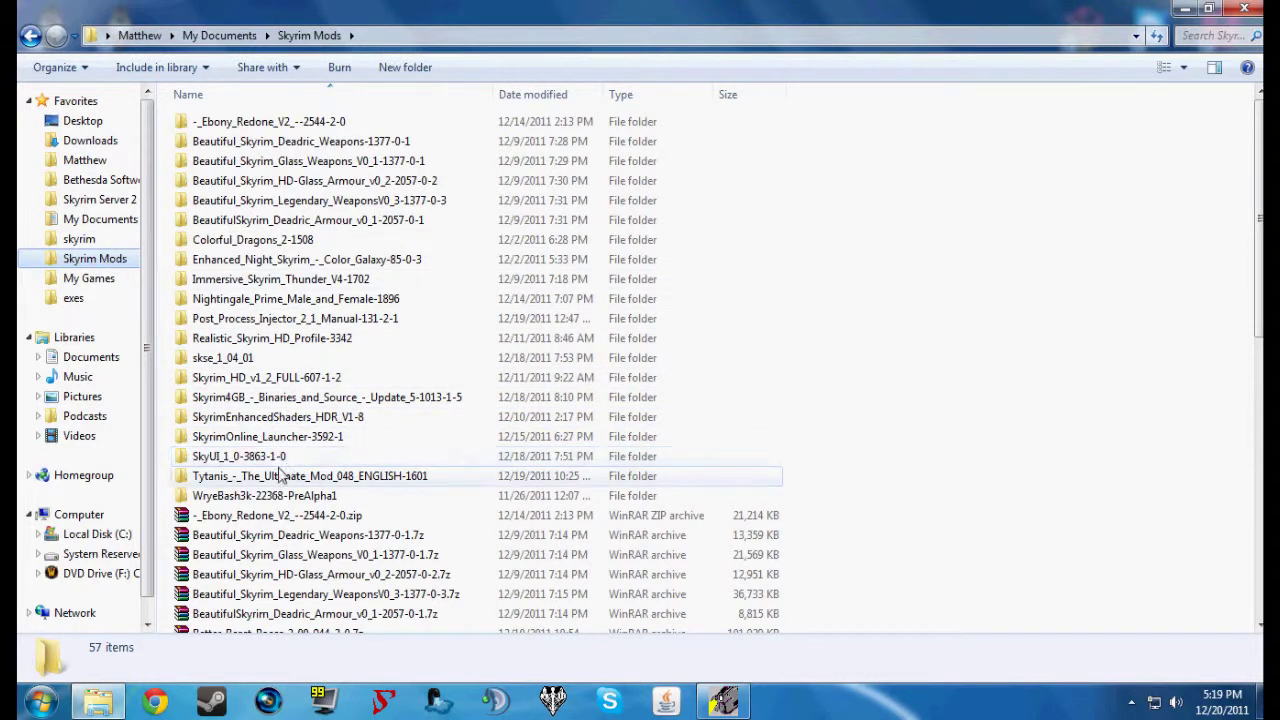
- Scroll the Skyrim Mods list and open the SkyrimOnline_Launcher-3592-1 folder
scroll(348, 345, "down", 1)
left_click(350, 357)
scroll(350, 357, "down", 10)
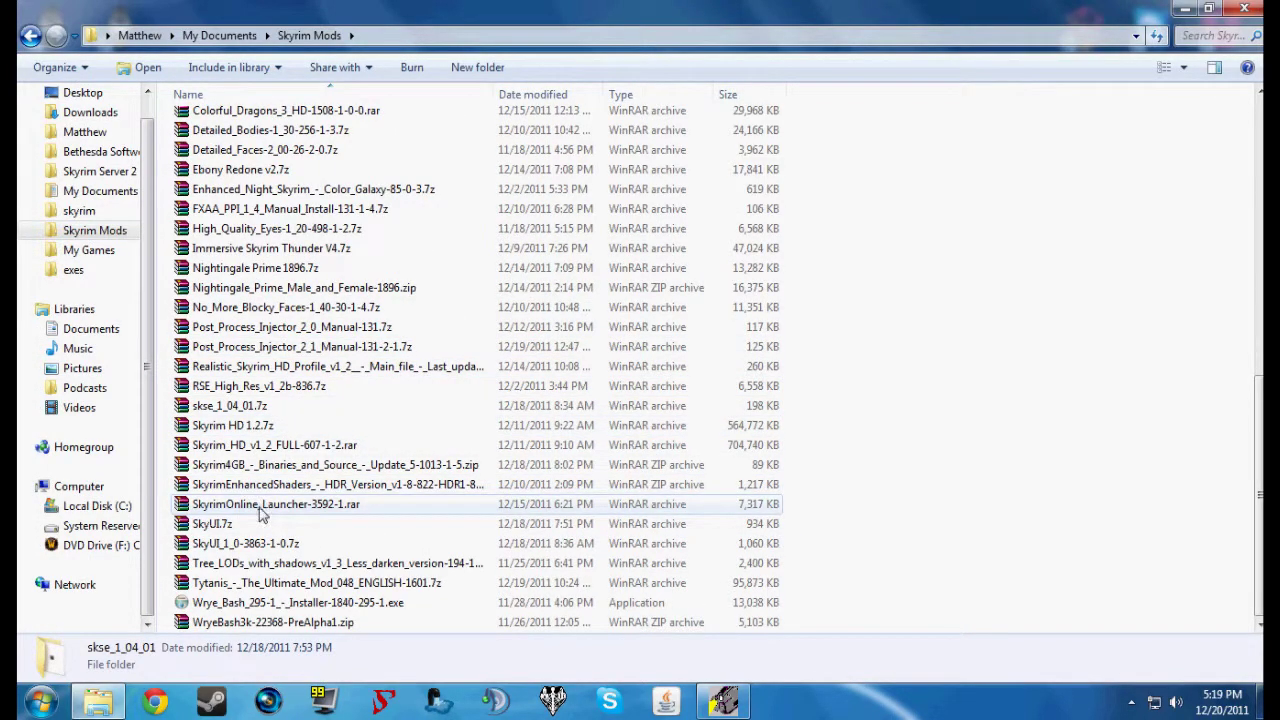
scroll(260, 512, "up", 10)
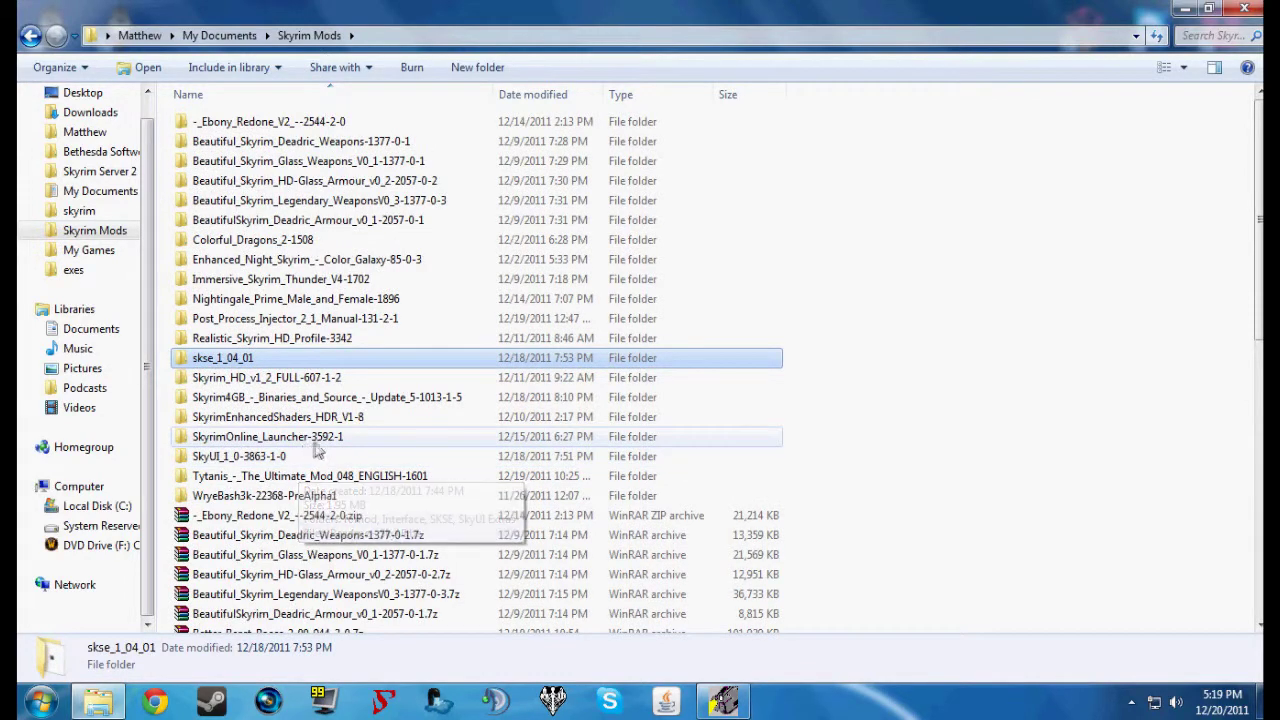
double_click(318, 437)
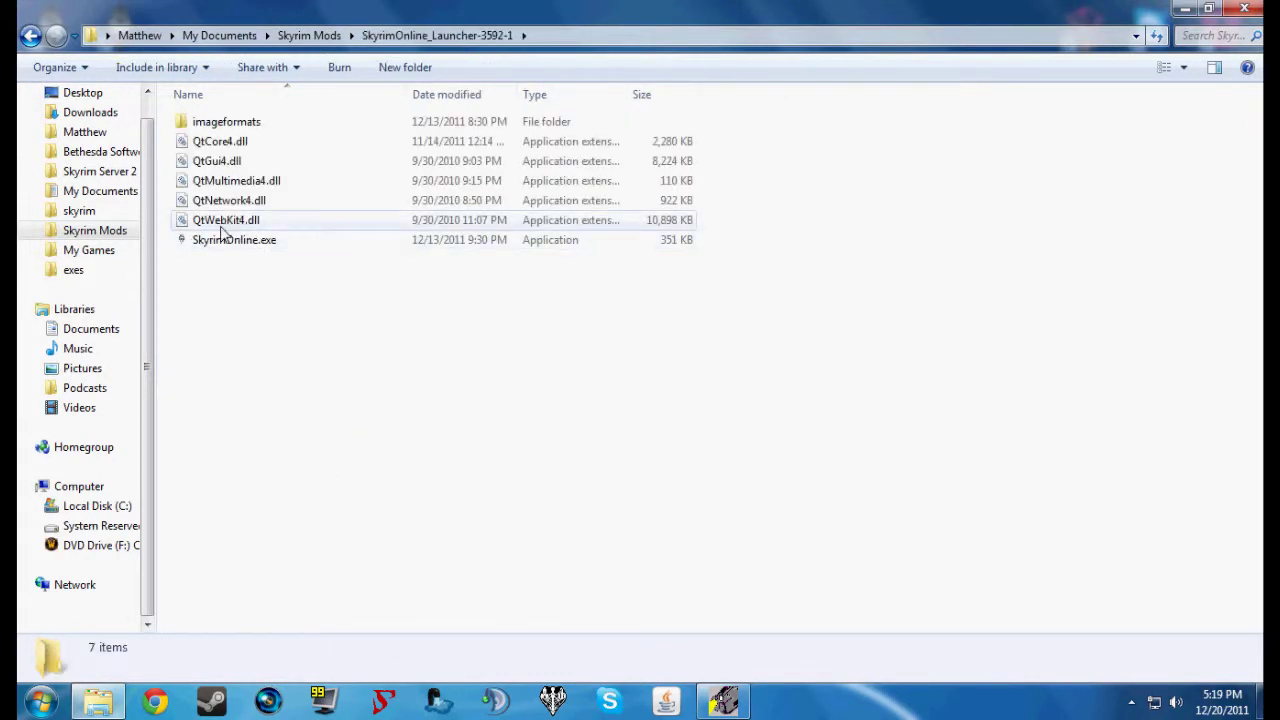
- Select the launcher folder's seven files, deselect them, and switch to the skyrim game folder
left_click_drag(225, 305, 229, 124)
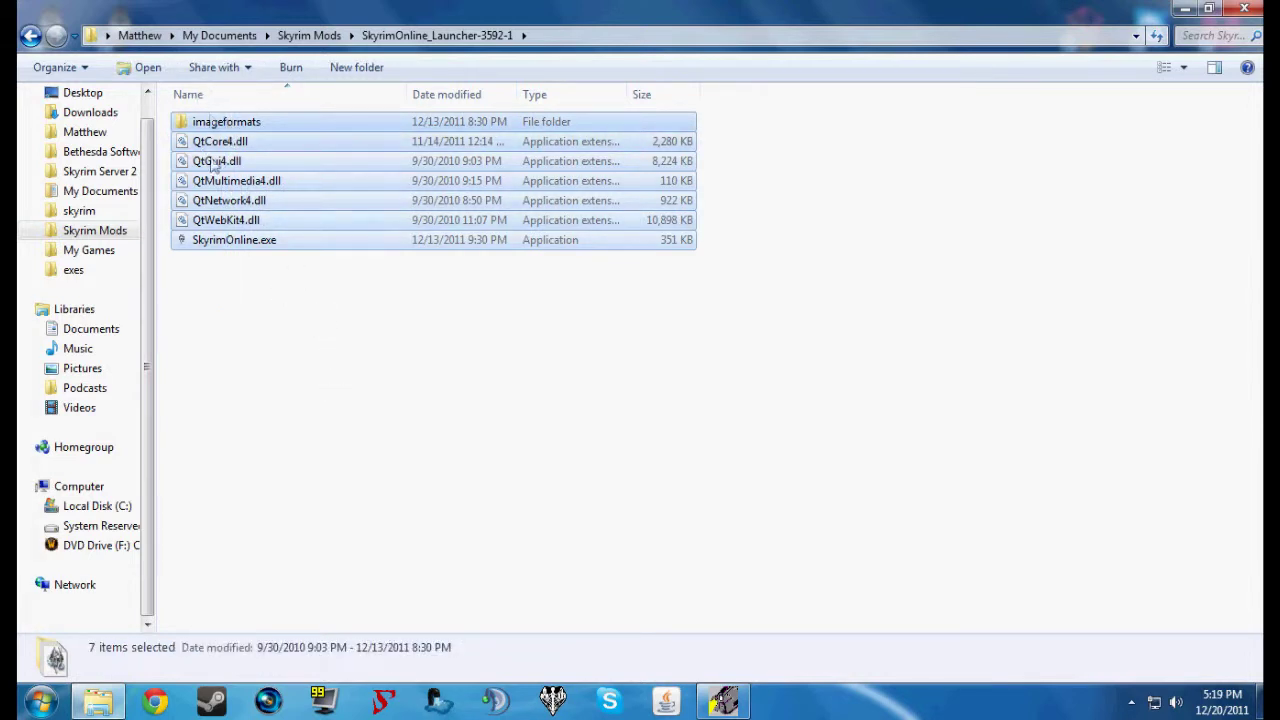
left_click(239, 274)
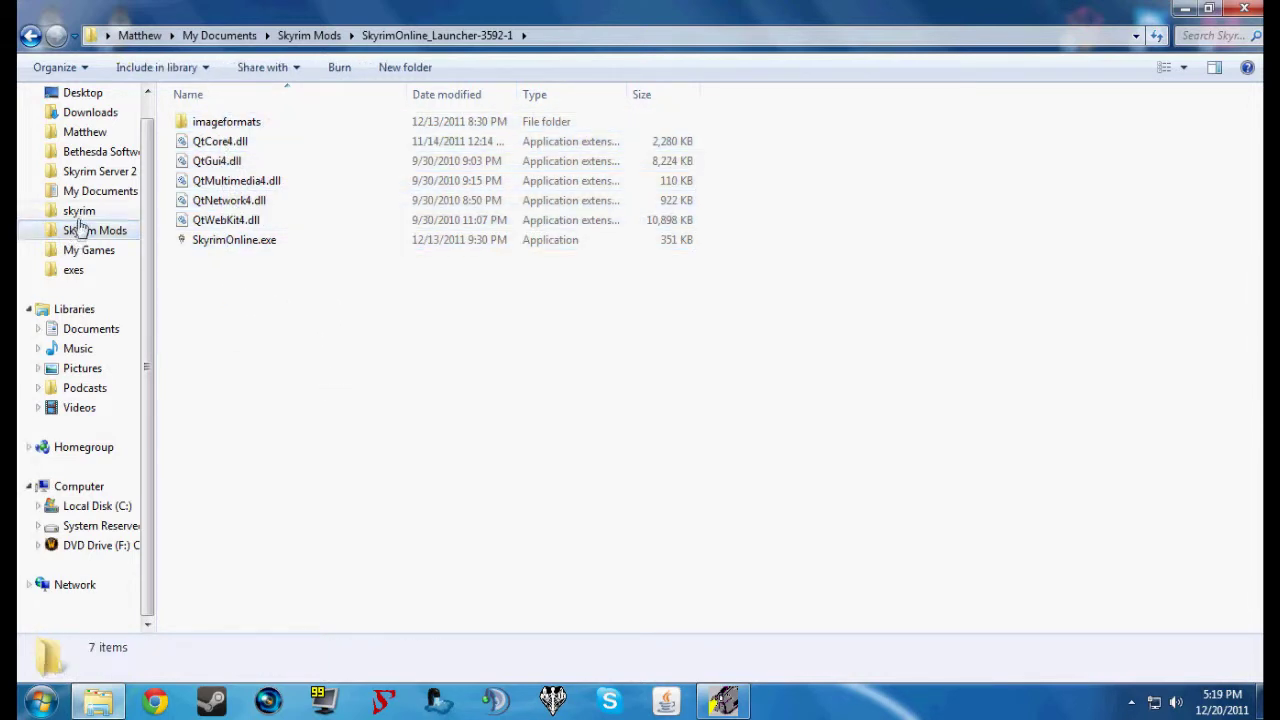
left_click(79, 210)
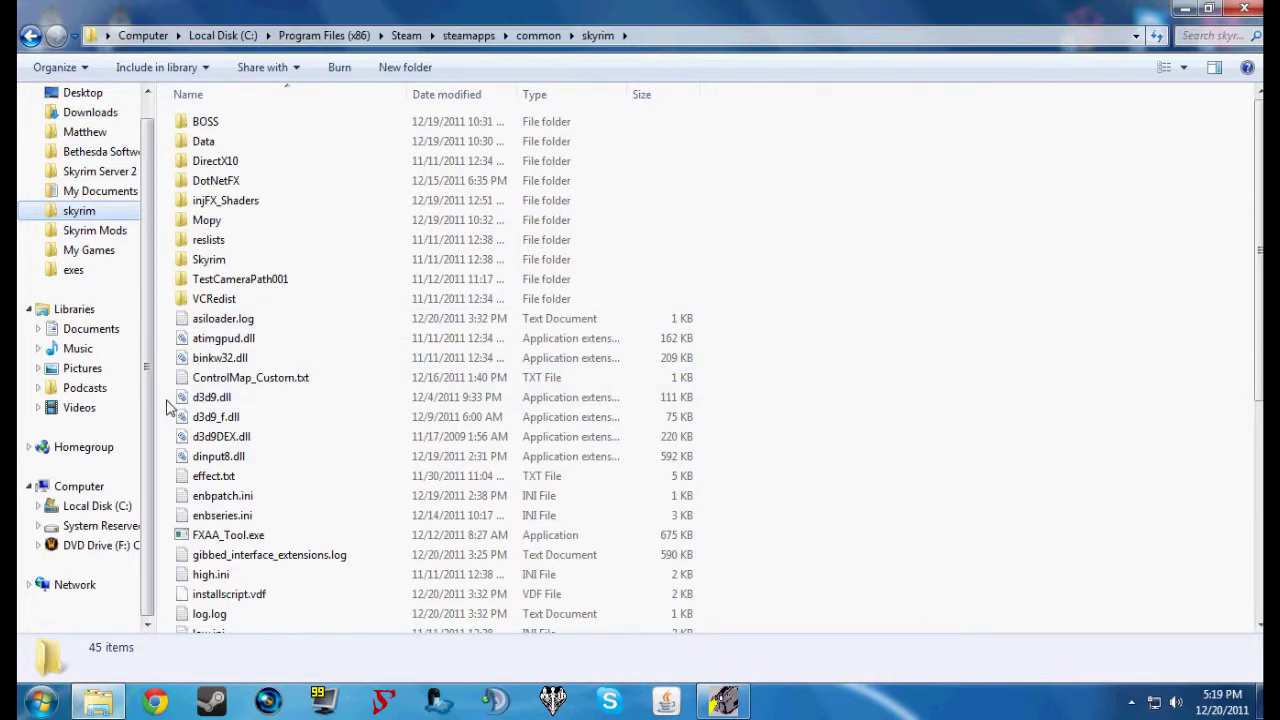
- Scroll through the skyrim game folder's files, then go up to steamapps\common
scroll(167, 407, "down", 6)
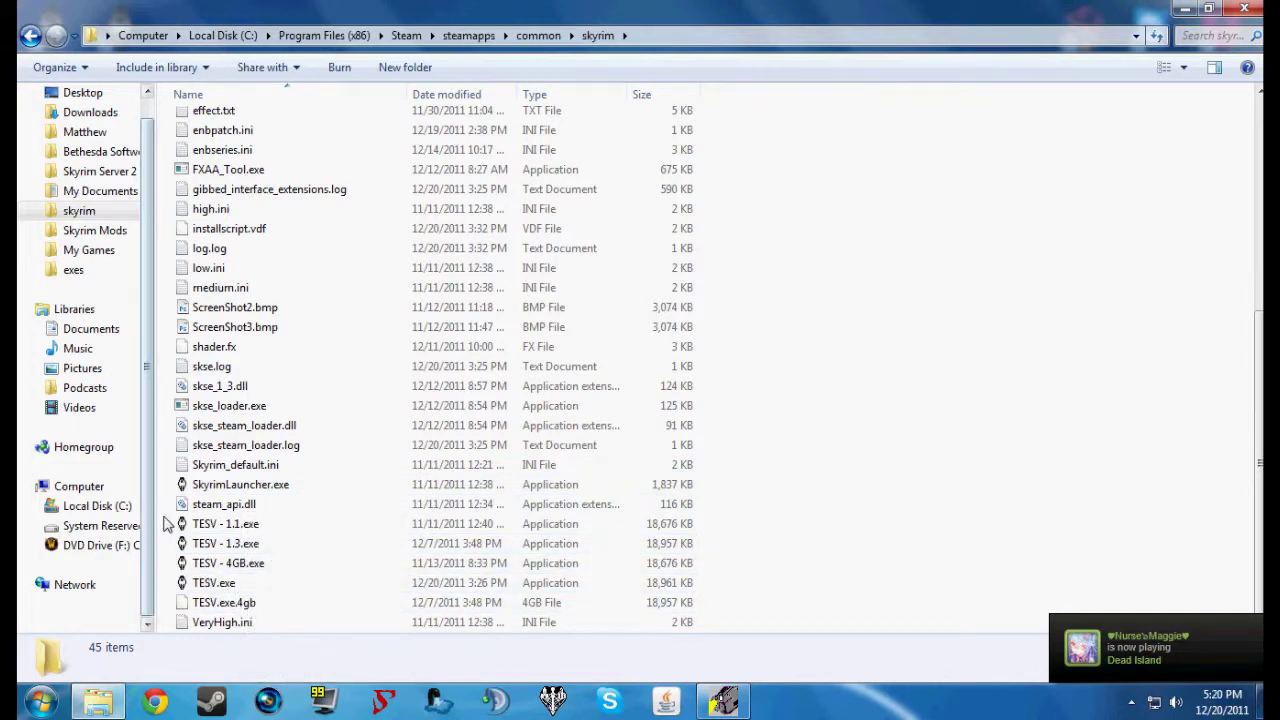
scroll(170, 520, "up", 6)
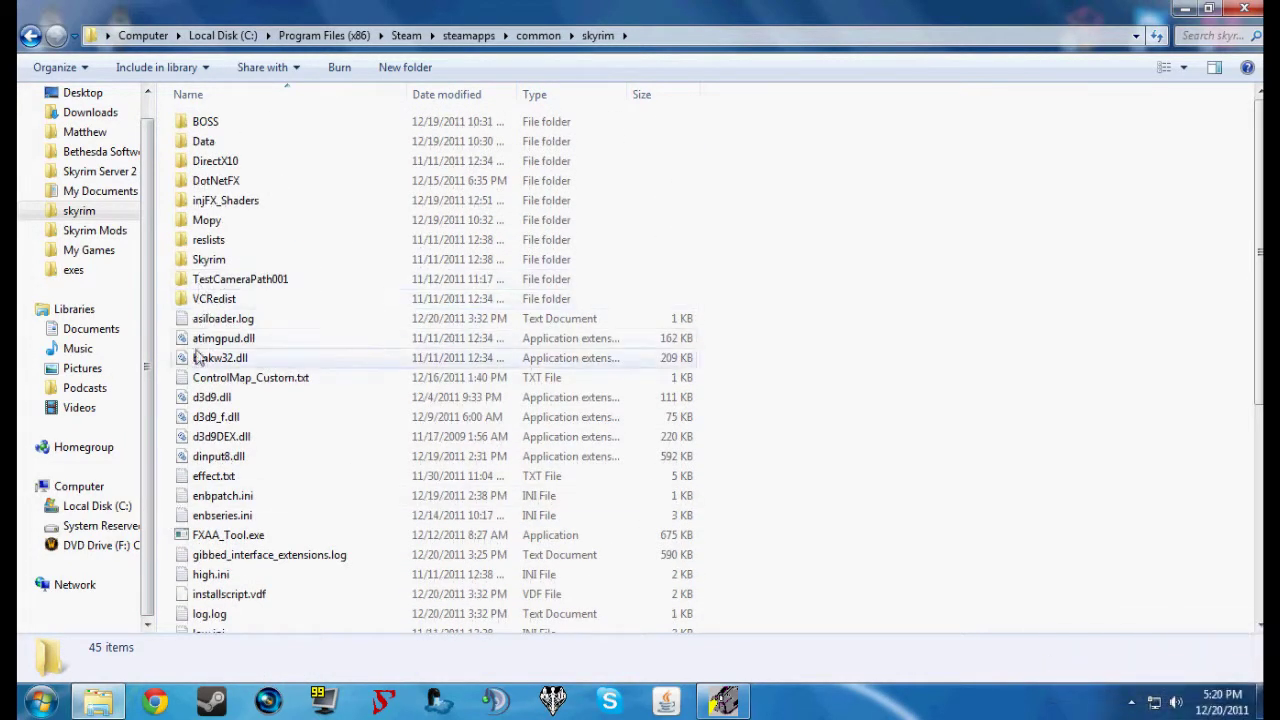
scroll(175, 405, "down", 4)
scroll(175, 405, "up", 4)
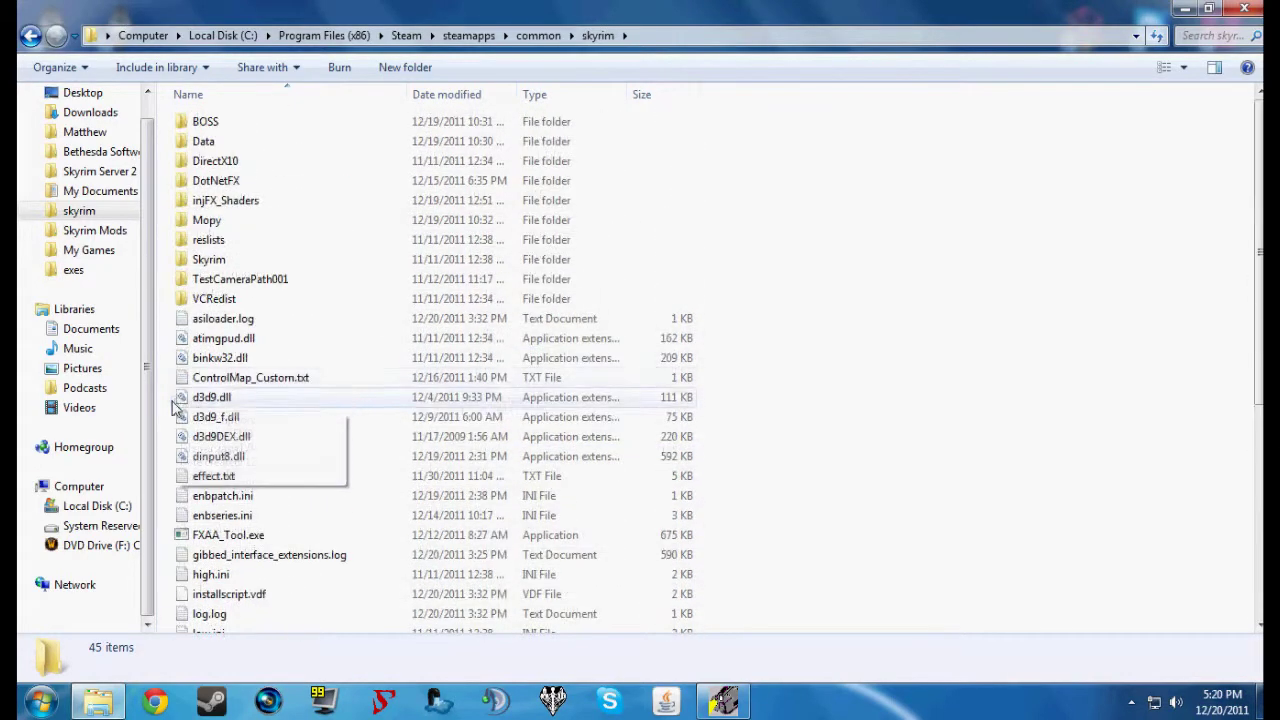
left_click(538, 35)
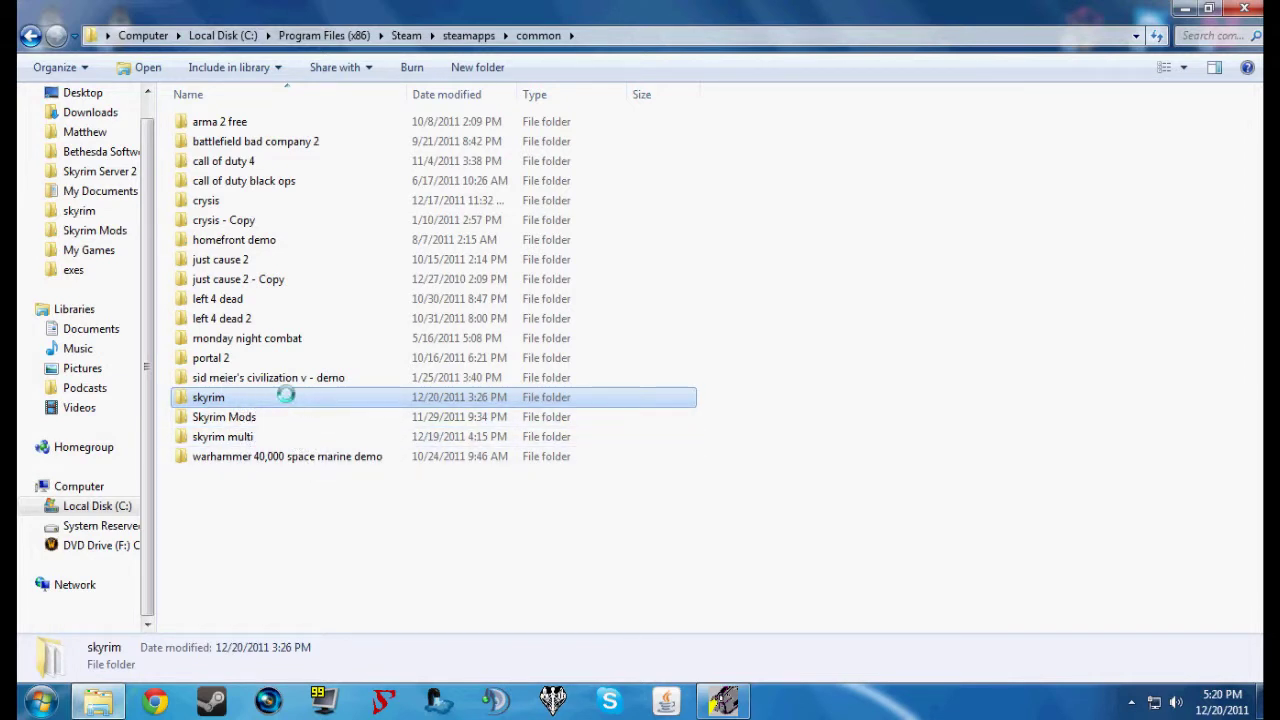
- Rename the Steam skyrim folder to 'skyrim single'
right_click(286, 397)
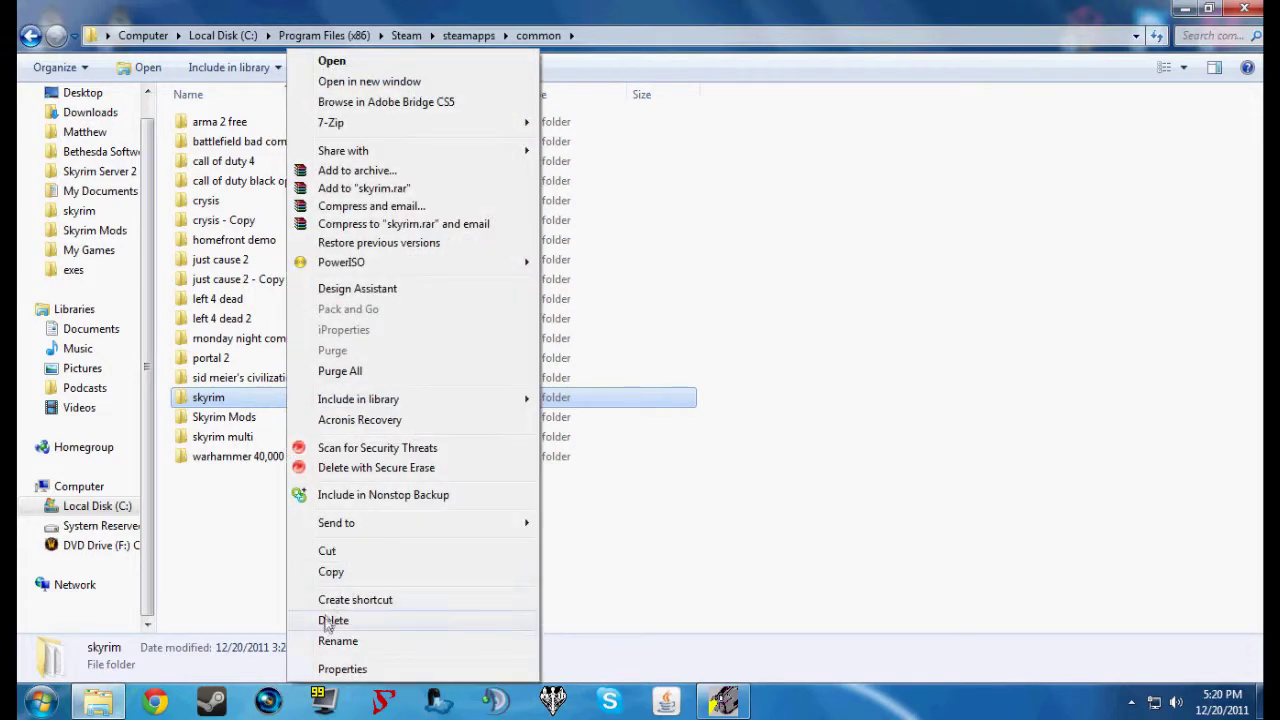
left_click(340, 645)
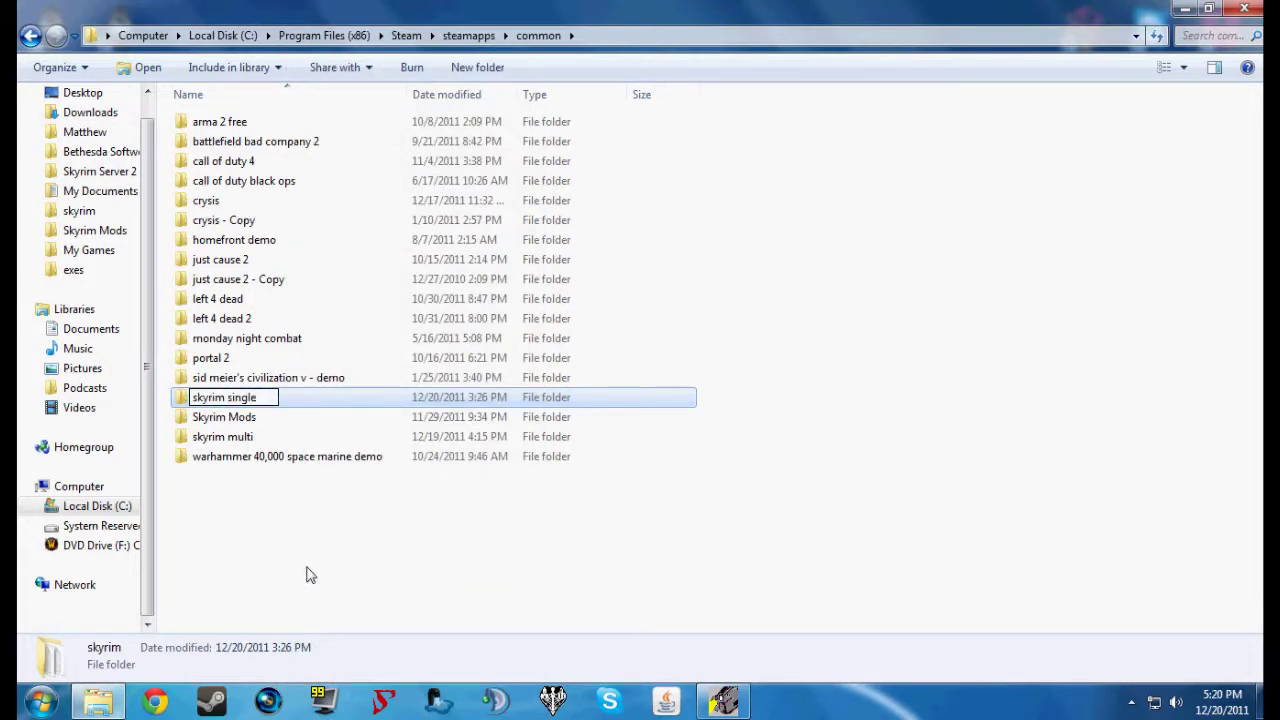
key("Return")
- Rename the skyrim multi folder to 'skyrim'
left_click(225, 417)
right_click(233, 420)
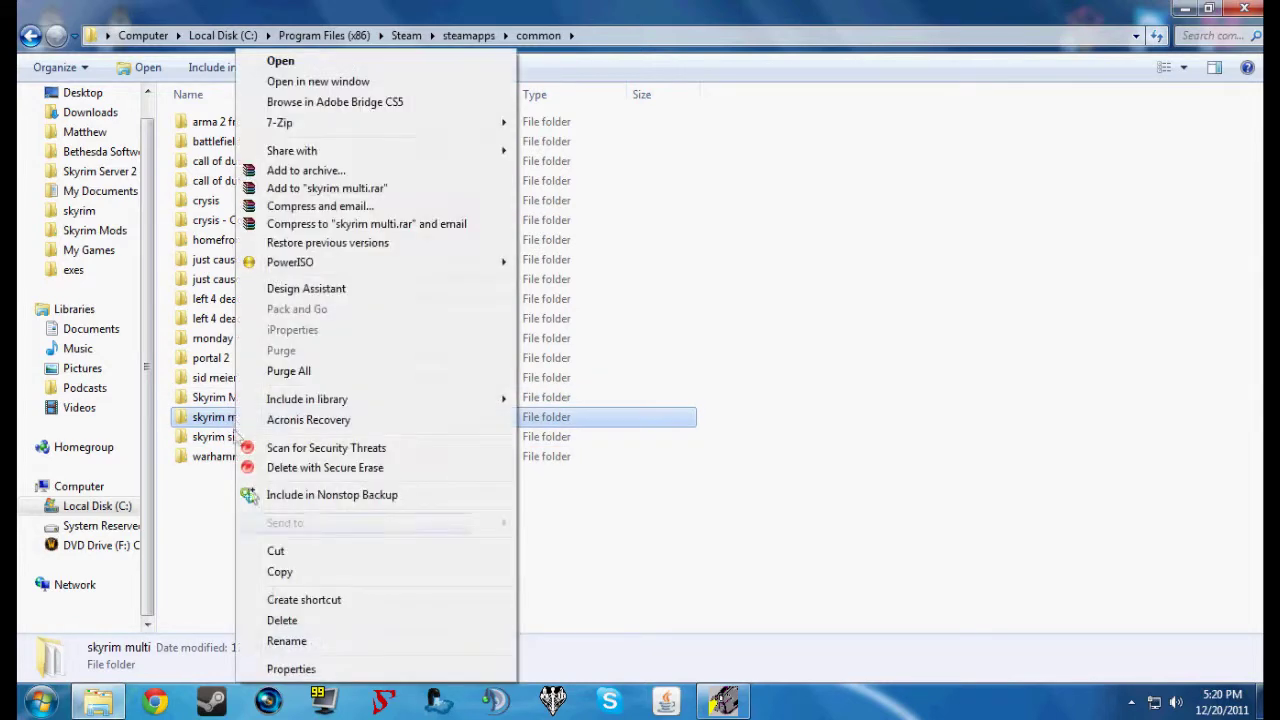
left_click(300, 645)
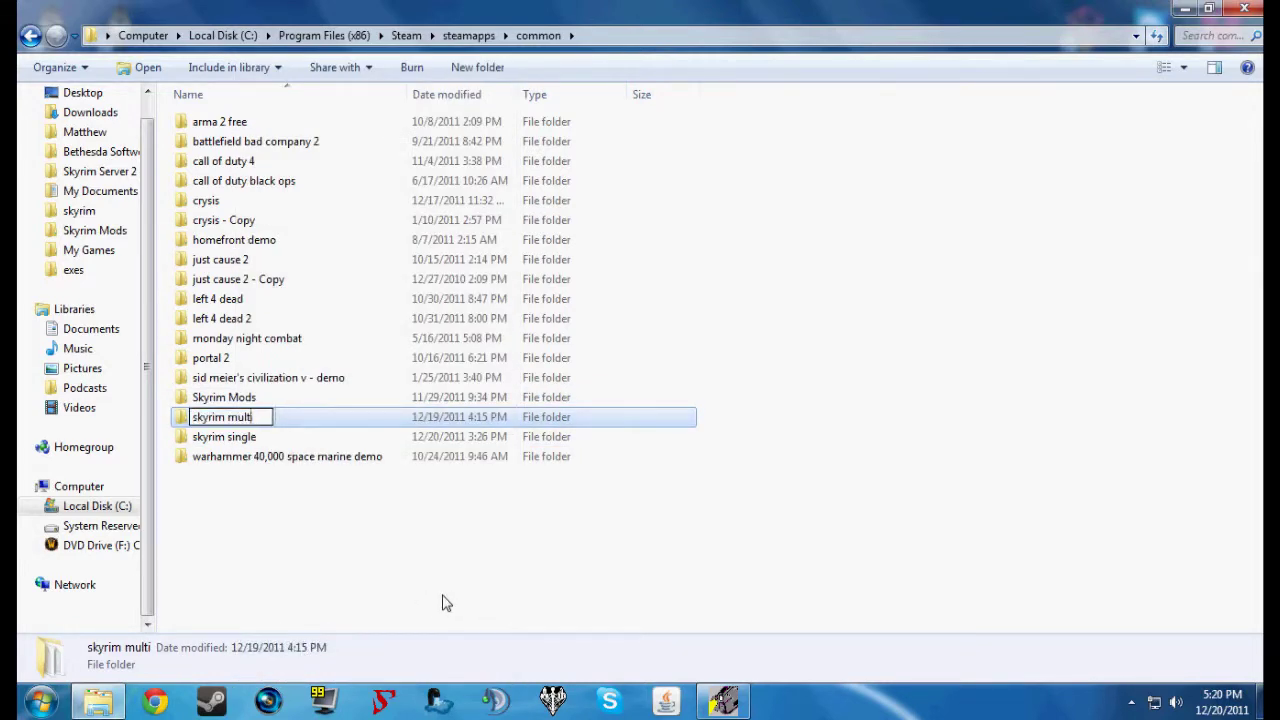
key("Return")
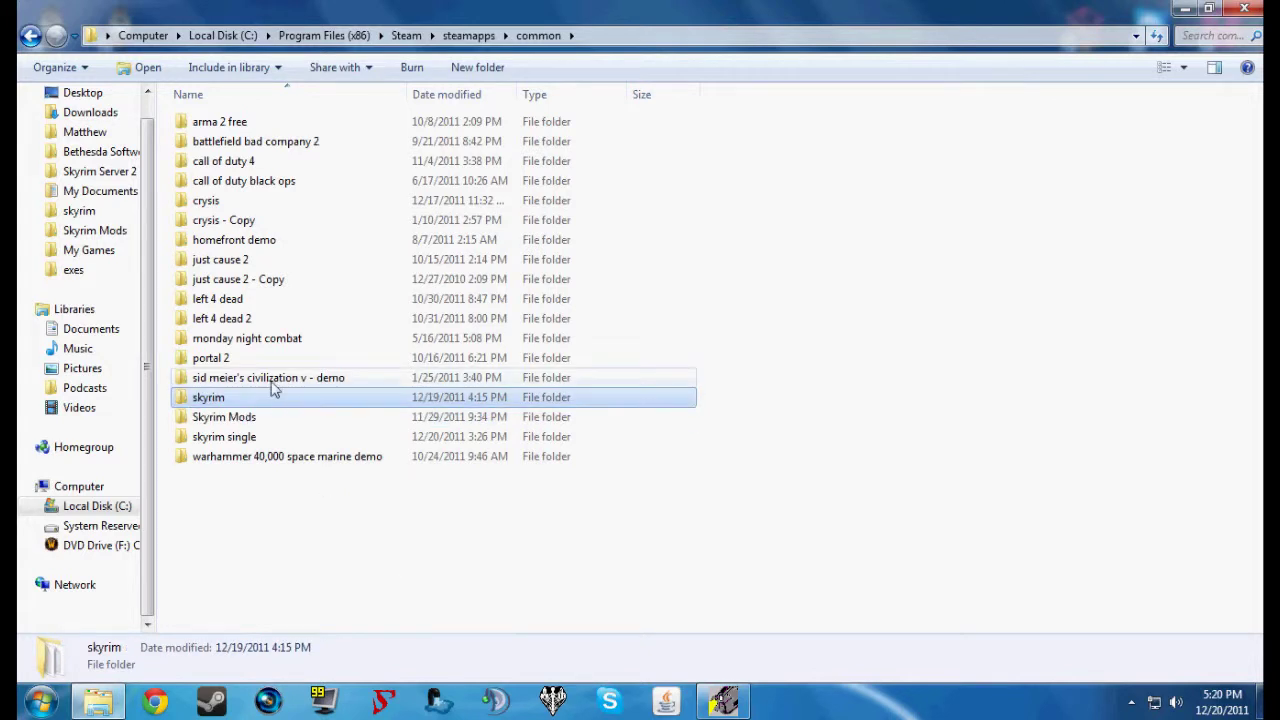
left_click(75, 252)
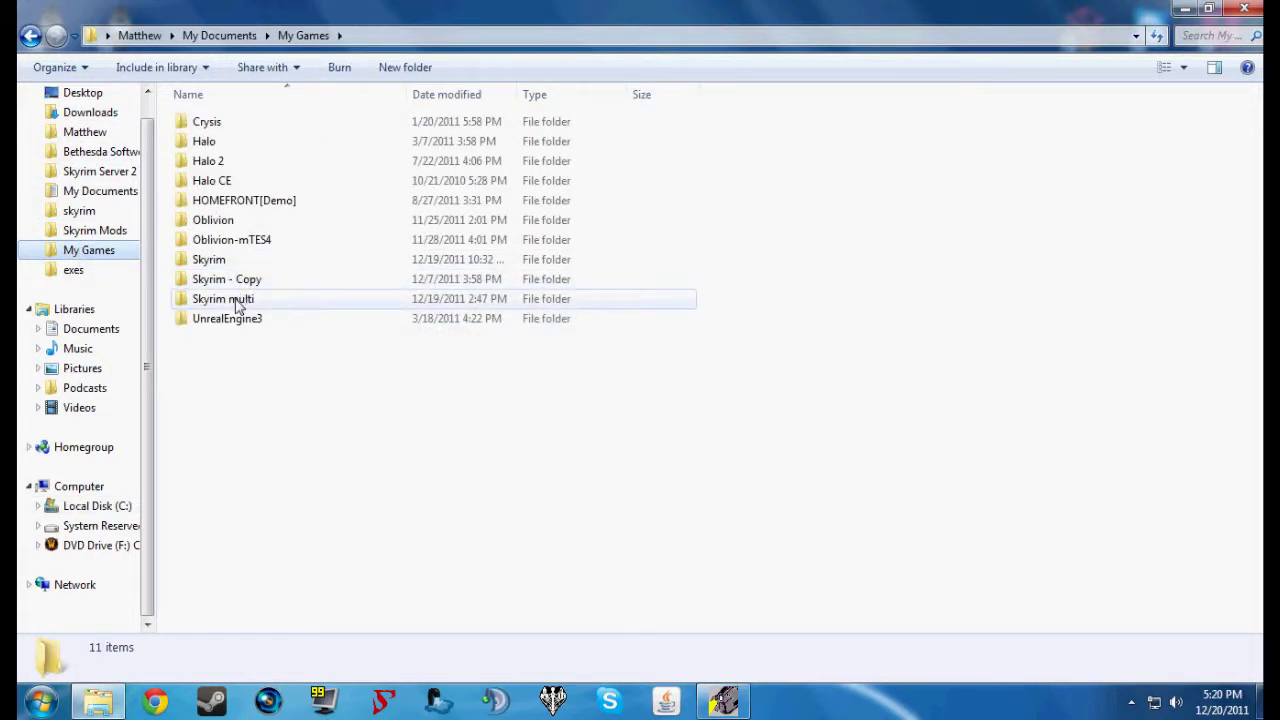
- Rename the Skyrim folder in My Games to 'Skyrim single'
right_click(231, 261)
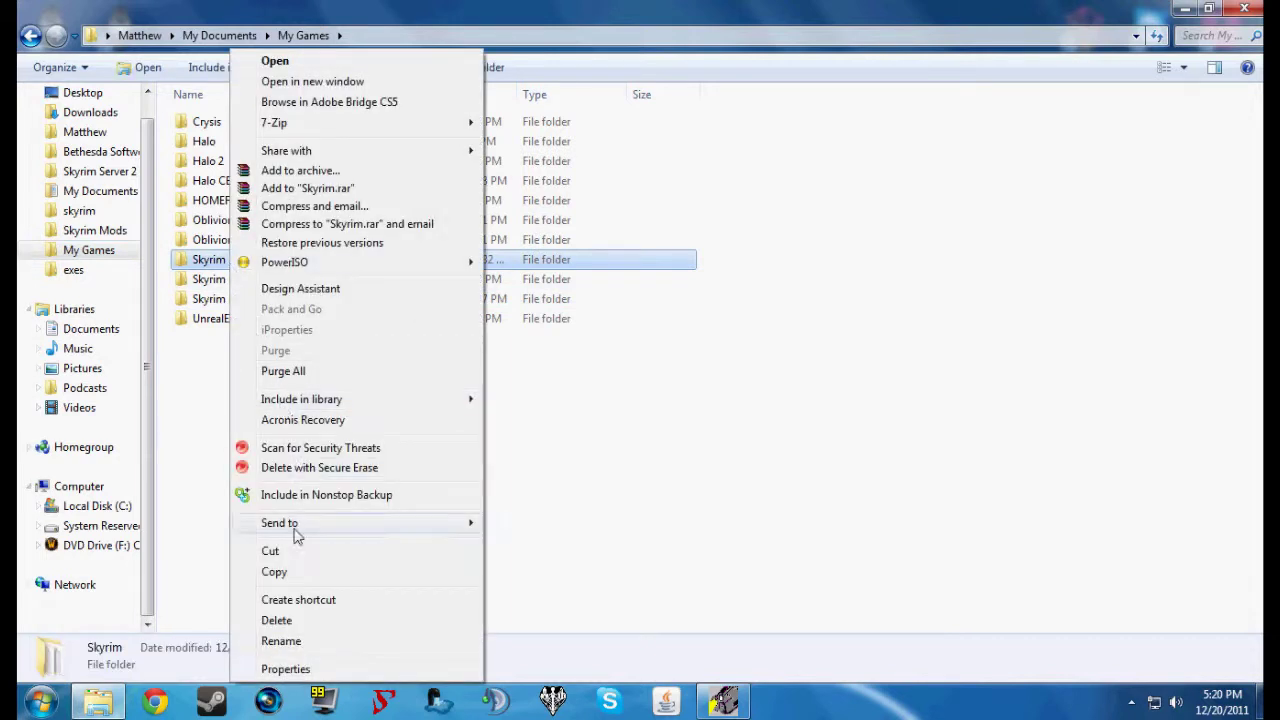
left_click(298, 643)
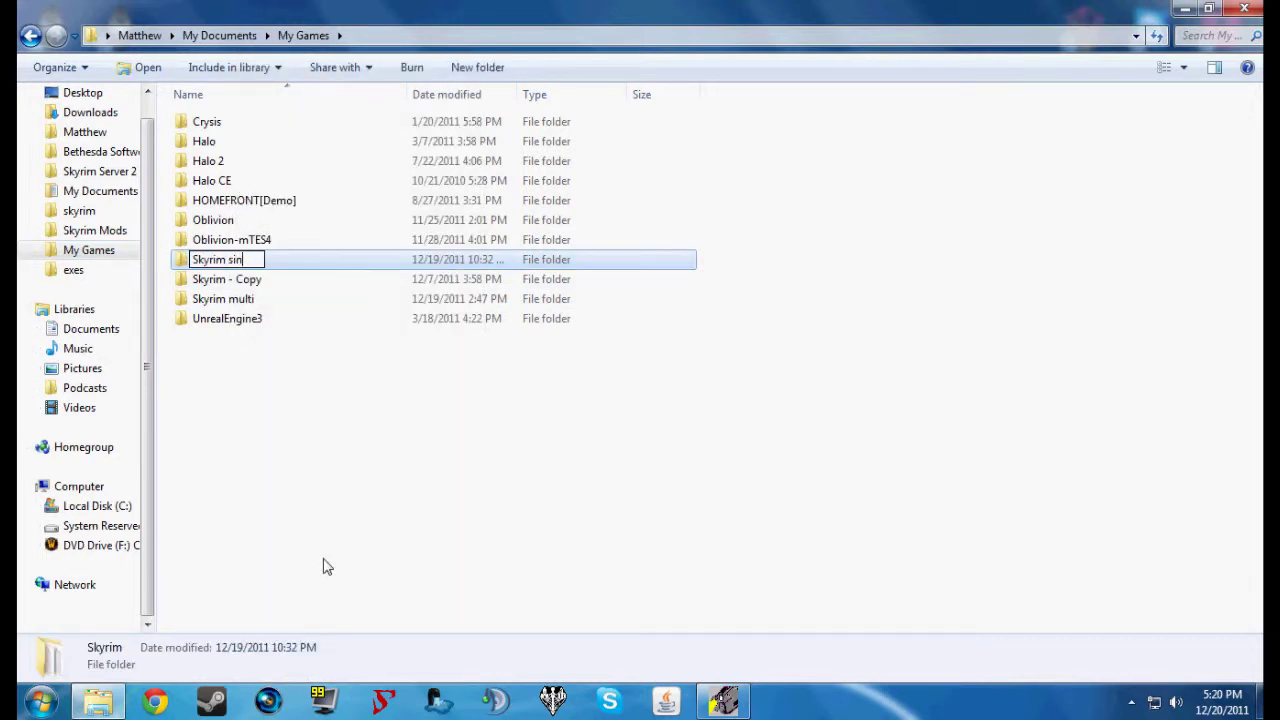
right_click(228, 303)
left_click(203, 358)
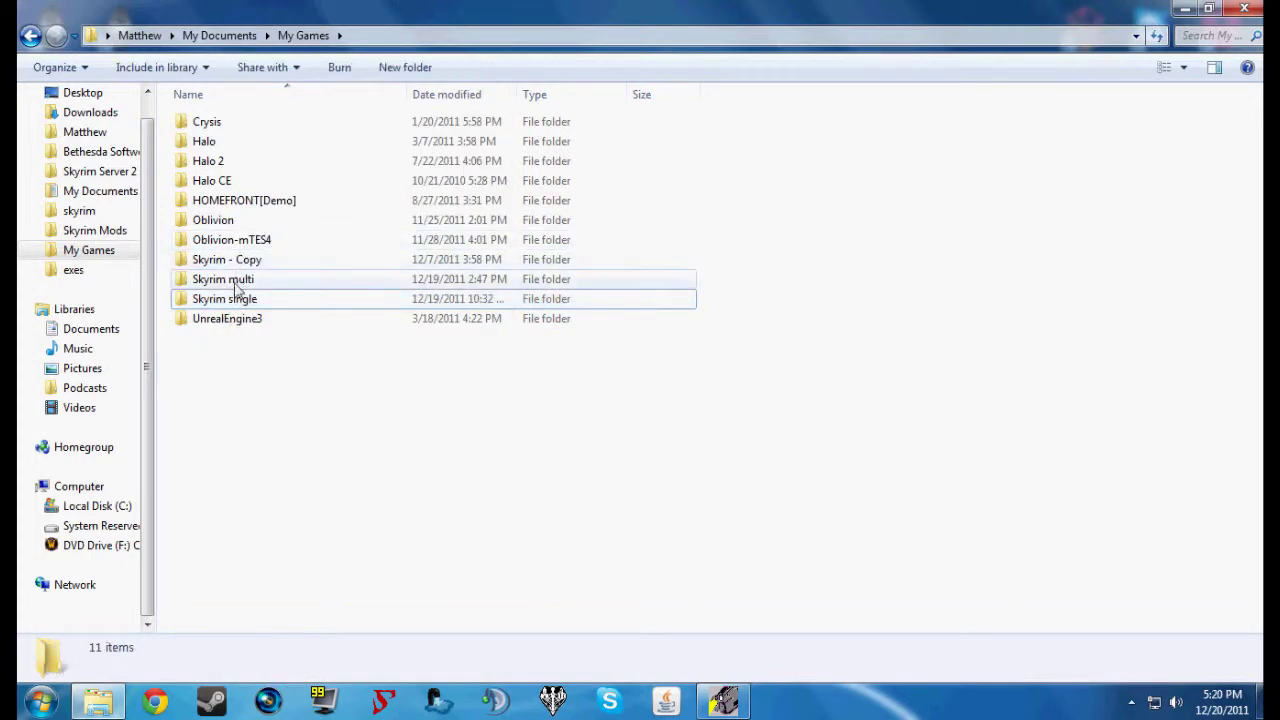
- Rename the Skyrim multi folder in My Games to 'Skyrim'
right_click(235, 279)
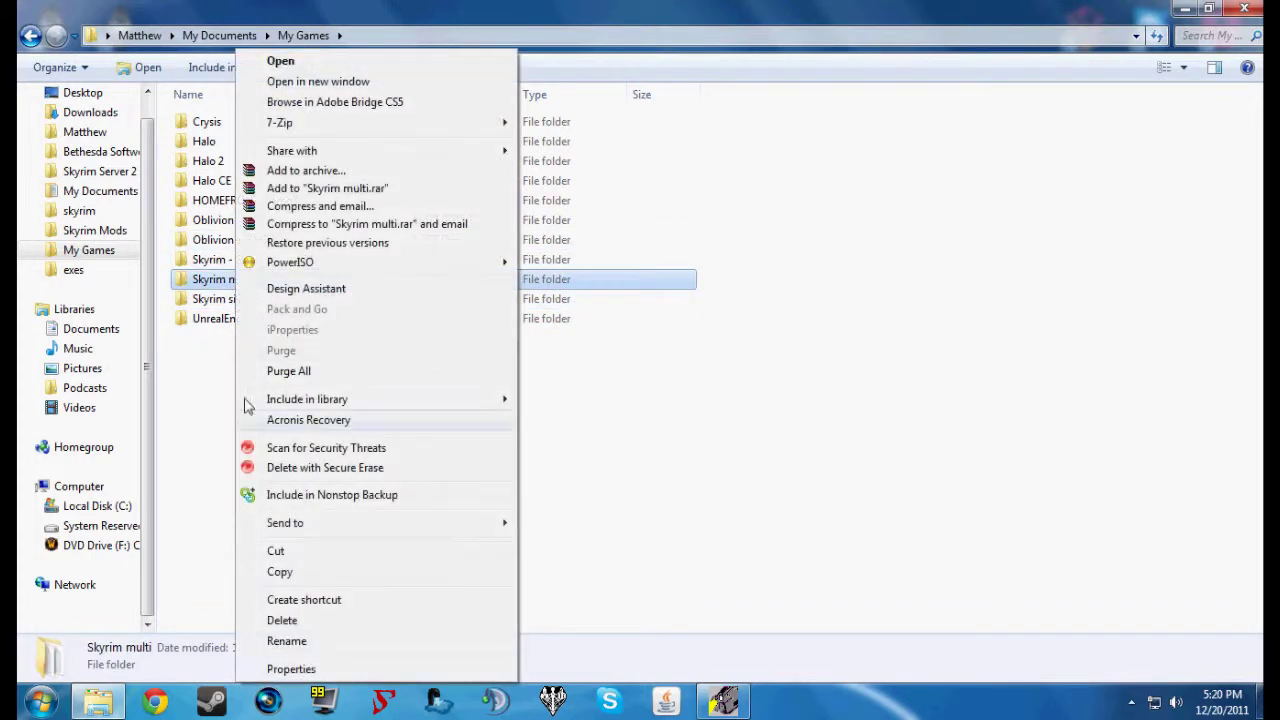
left_click(318, 641)
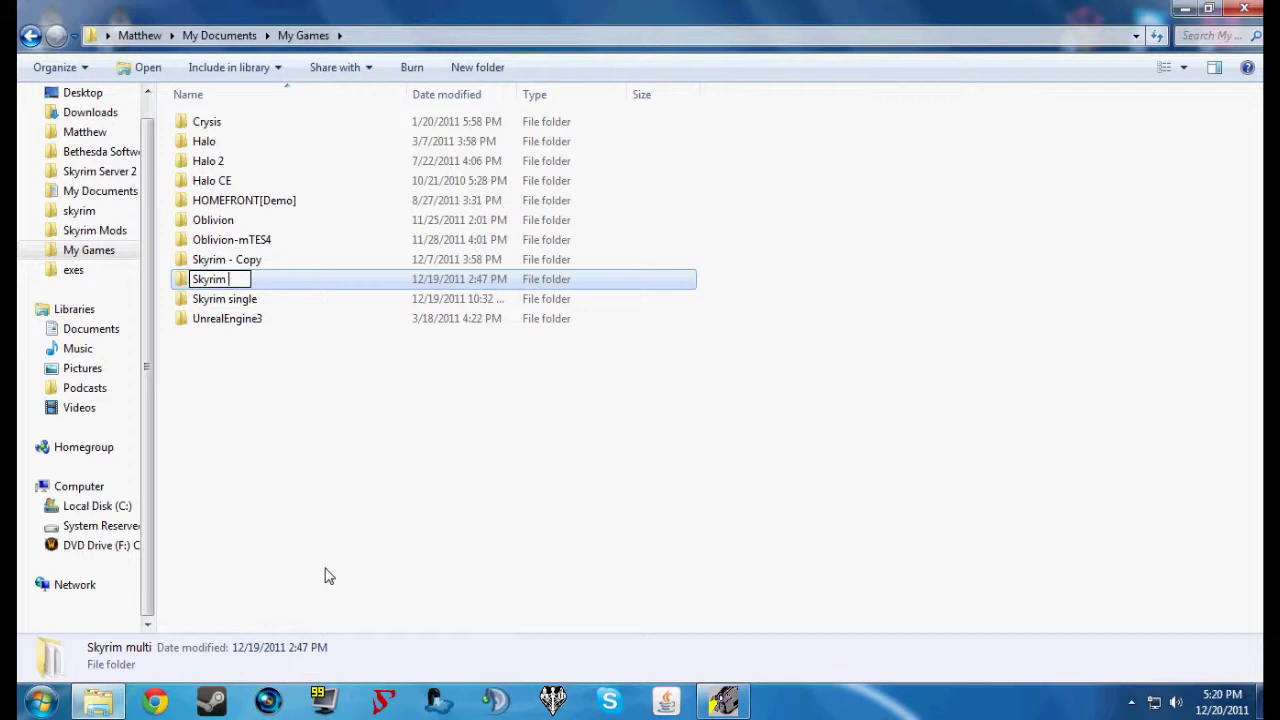
key("Return")
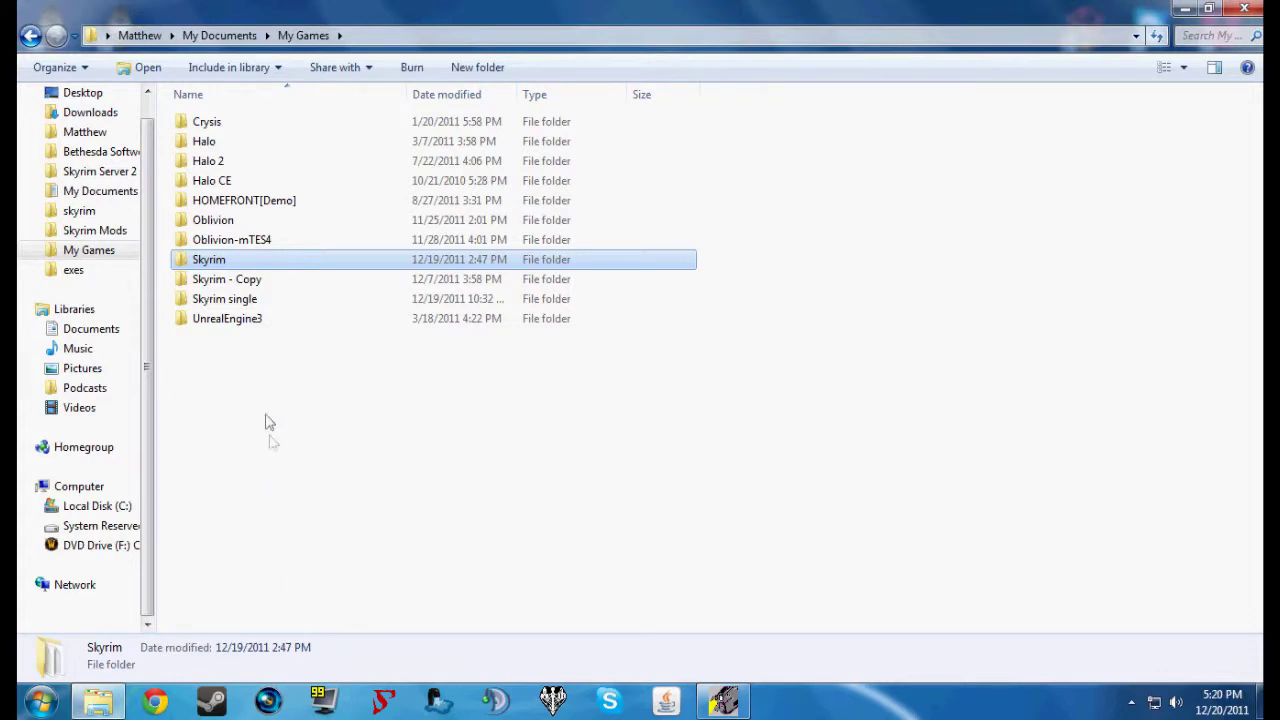
left_click(68, 232)
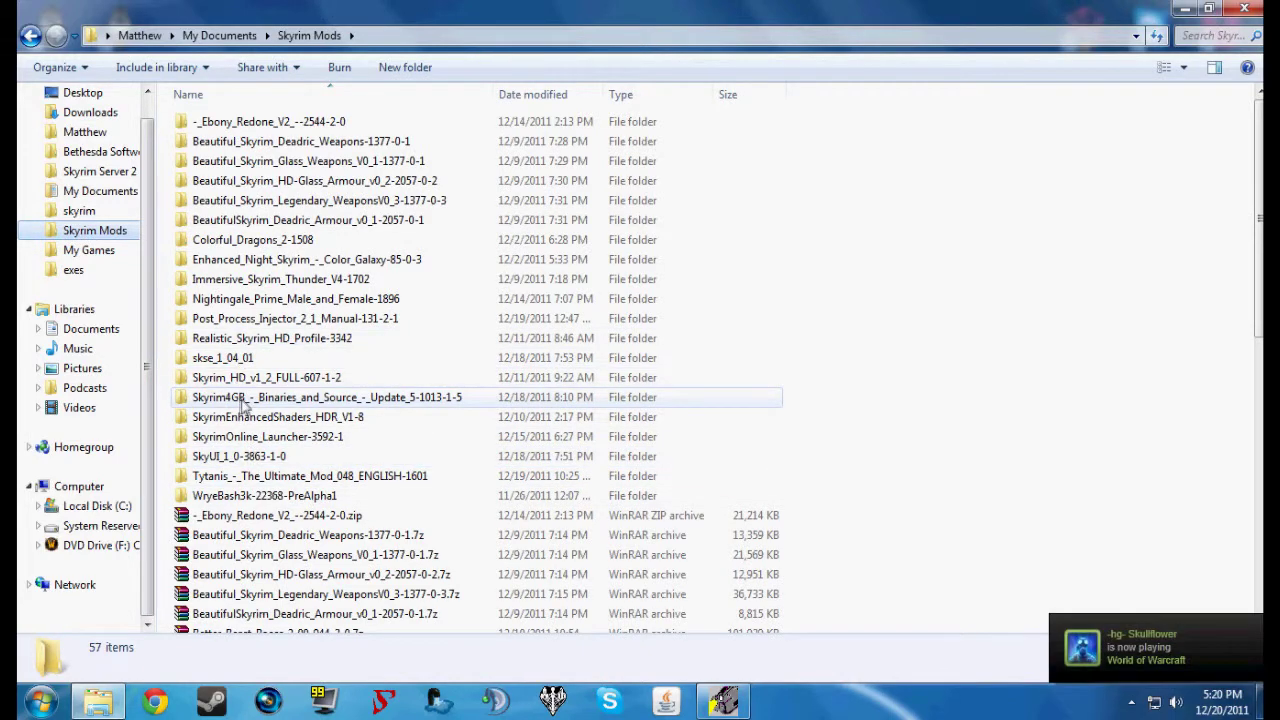
- Open Skyrim4GB Binaries and Source, then its exes folder and the single subfolder
double_click(243, 403)
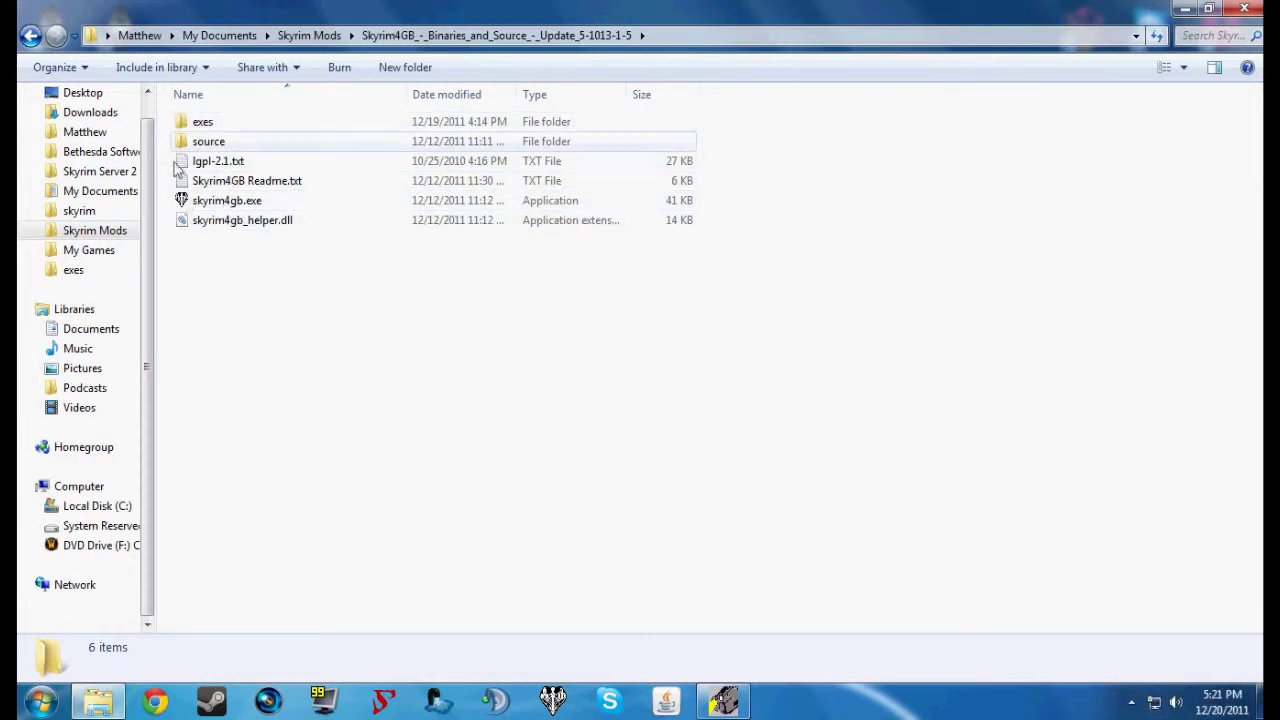
double_click(208, 122)
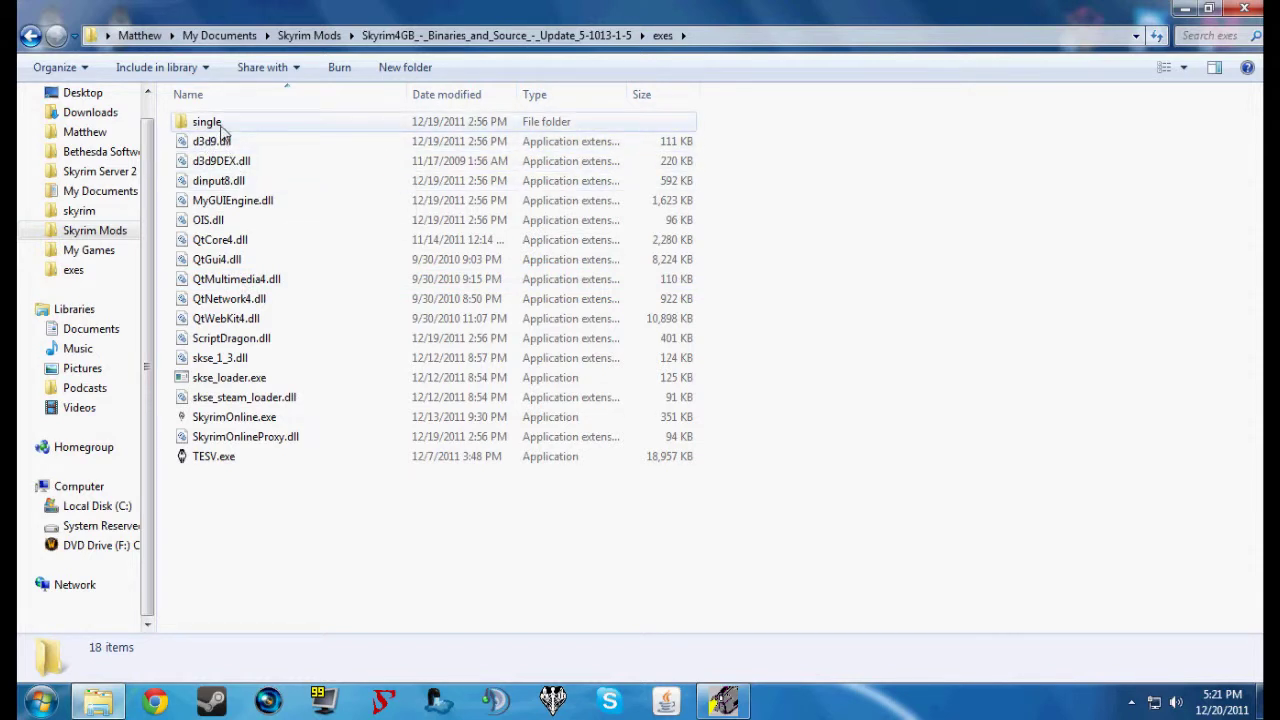
double_click(220, 125)
- Copy d3d9_f.dll from the single subfolder and paste it into the exes folder
right_click(215, 143)
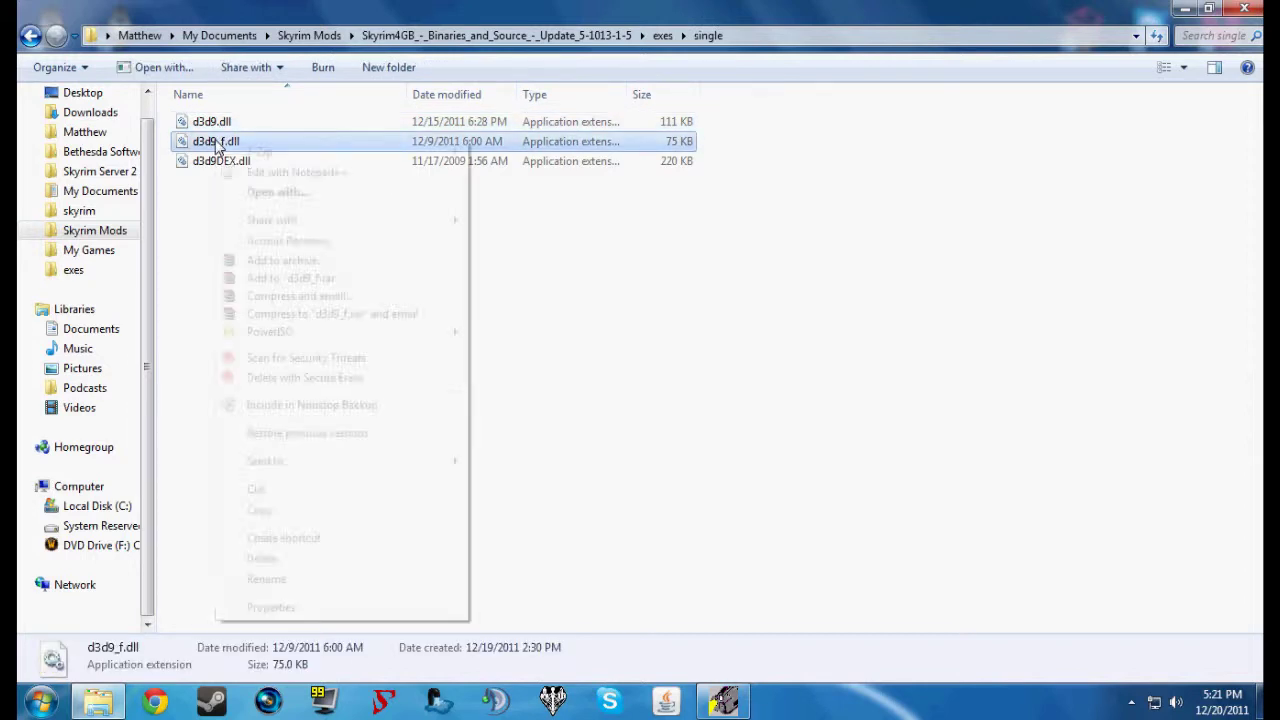
left_click(258, 510)
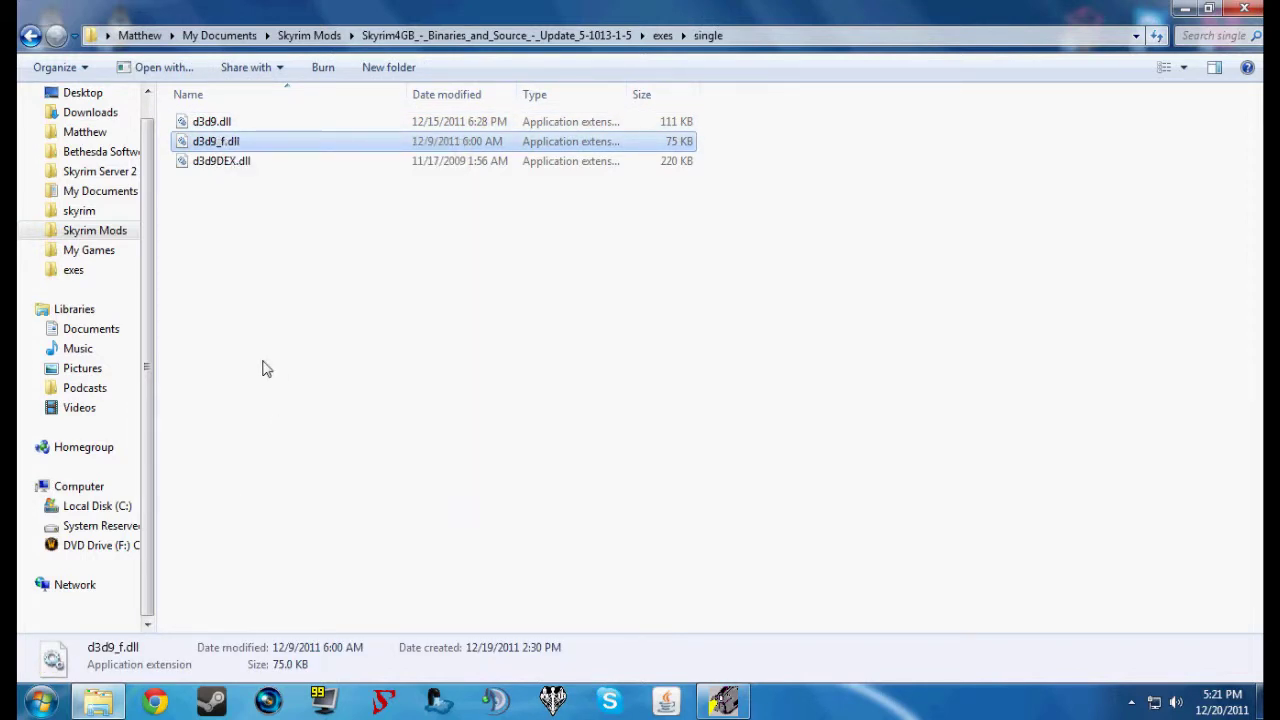
key("BackSpace")
right_click(847, 398)
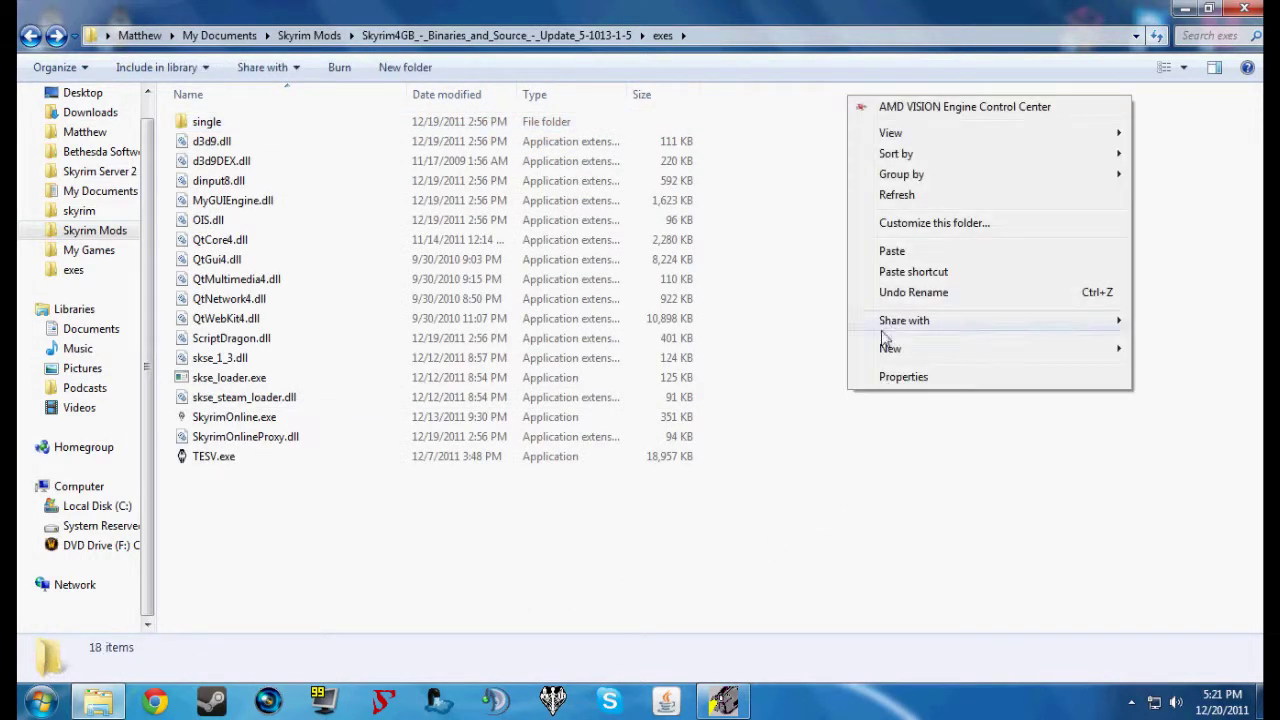
left_click(890, 249)
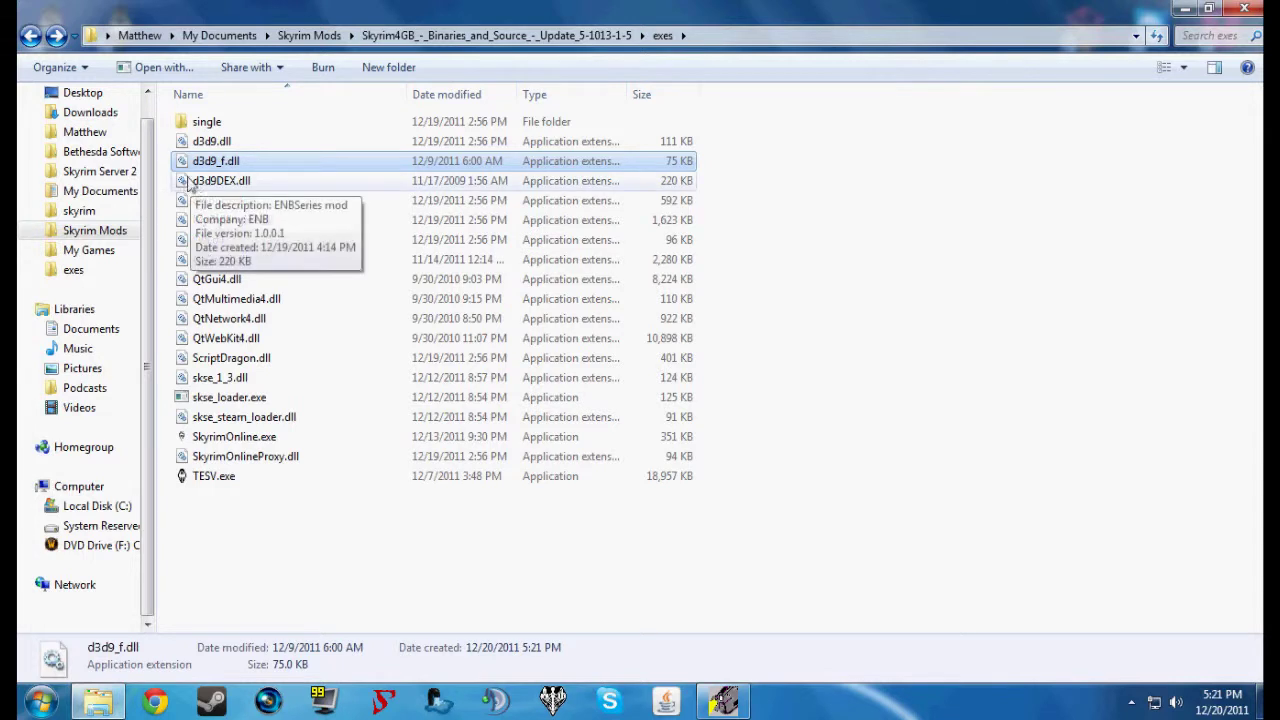
left_click(818, 275)
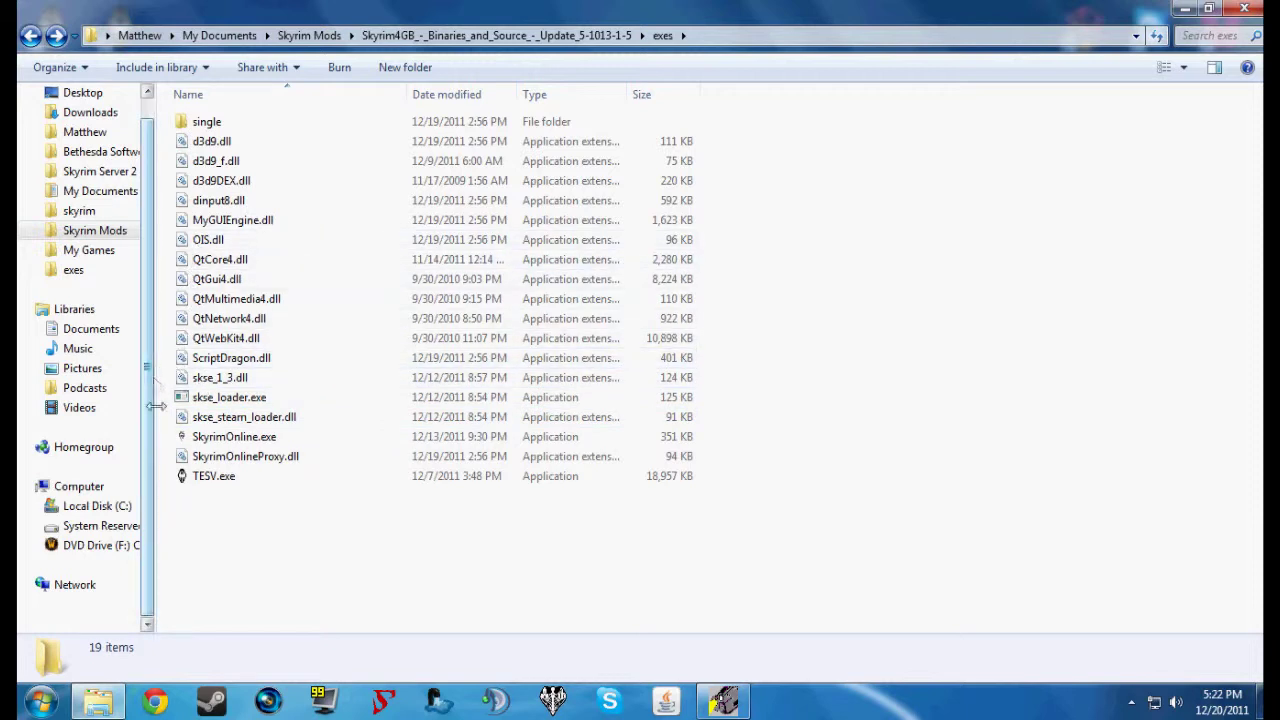
left_click(296, 440)
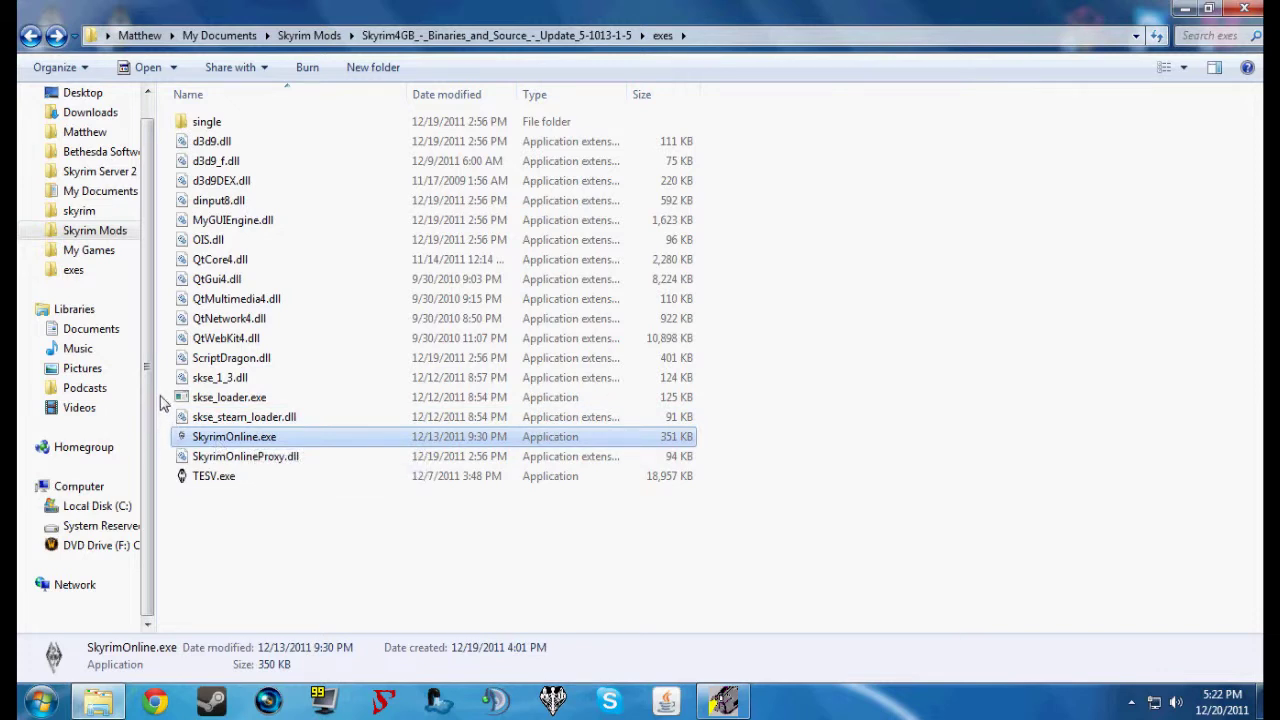
left_click(163, 400)
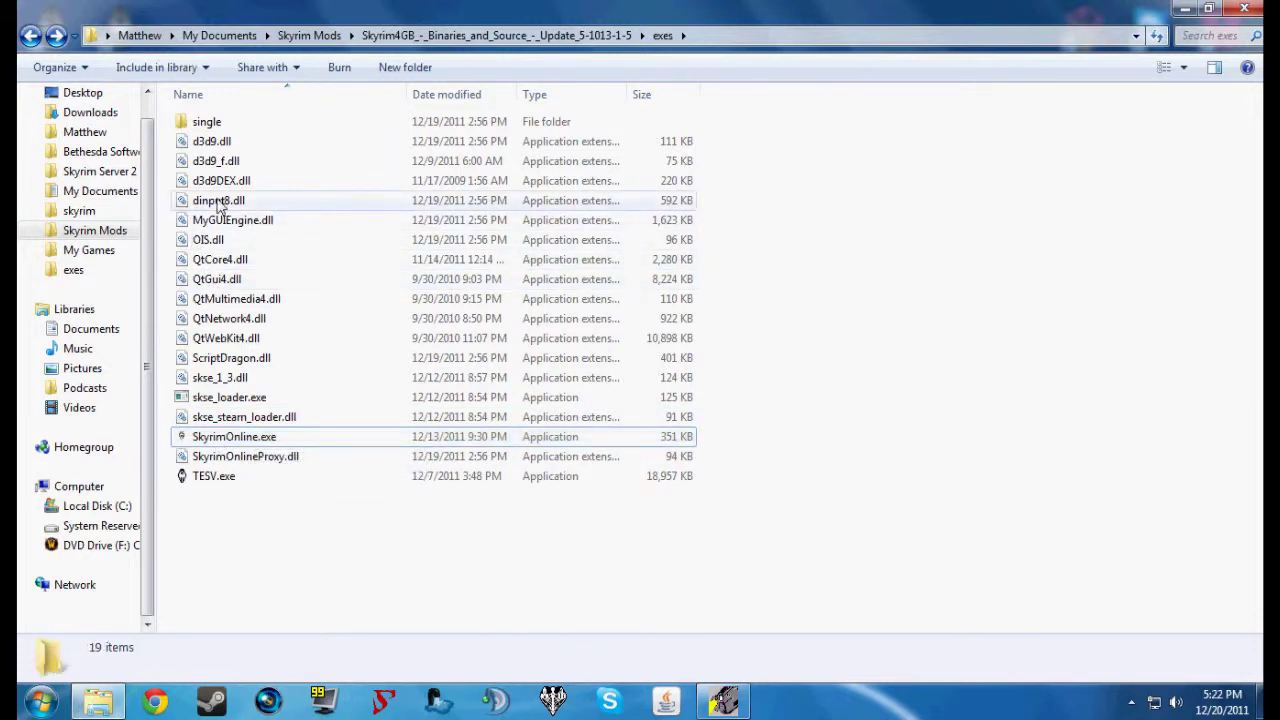